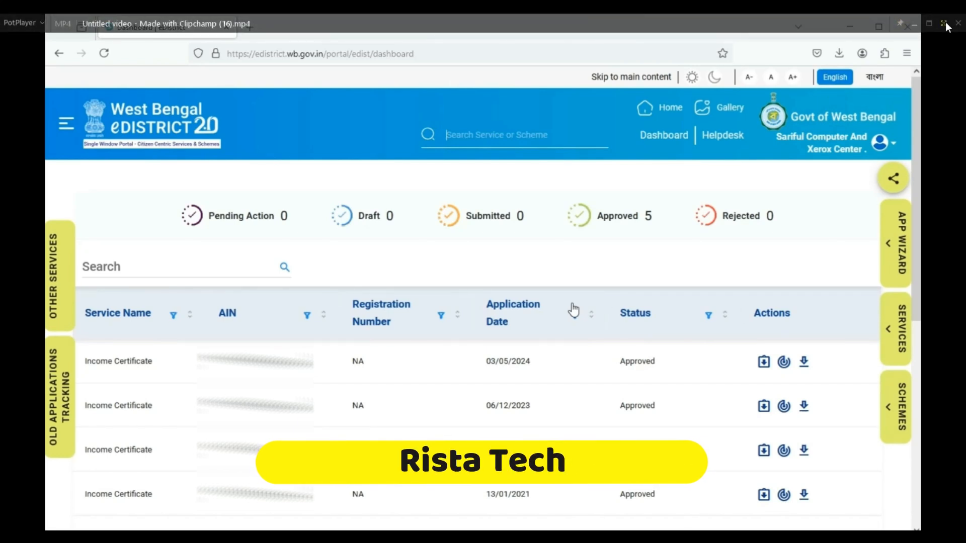
# - Open the Income Certificate service from the search results and accept its eligibility and document requirements
pyautogui.click(945, 23)
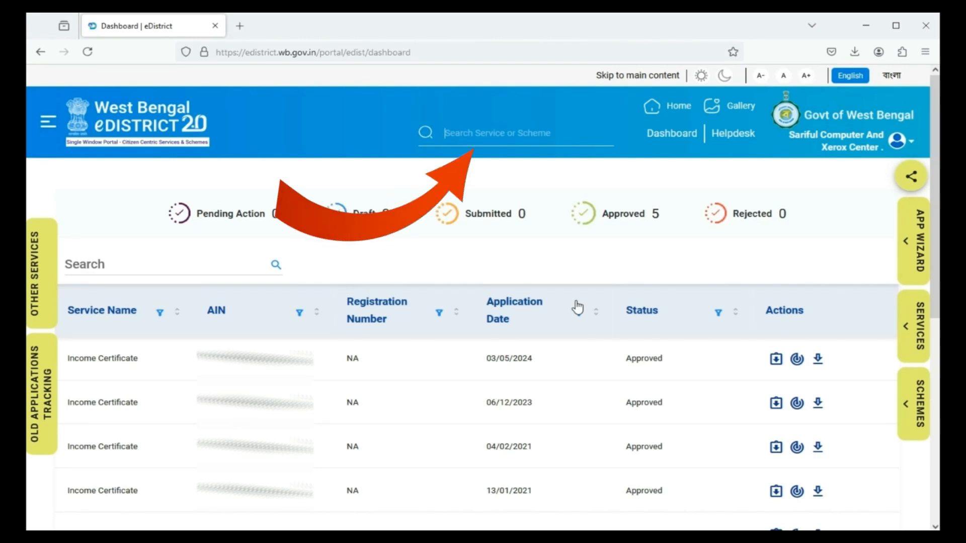
pyautogui.press('Right')
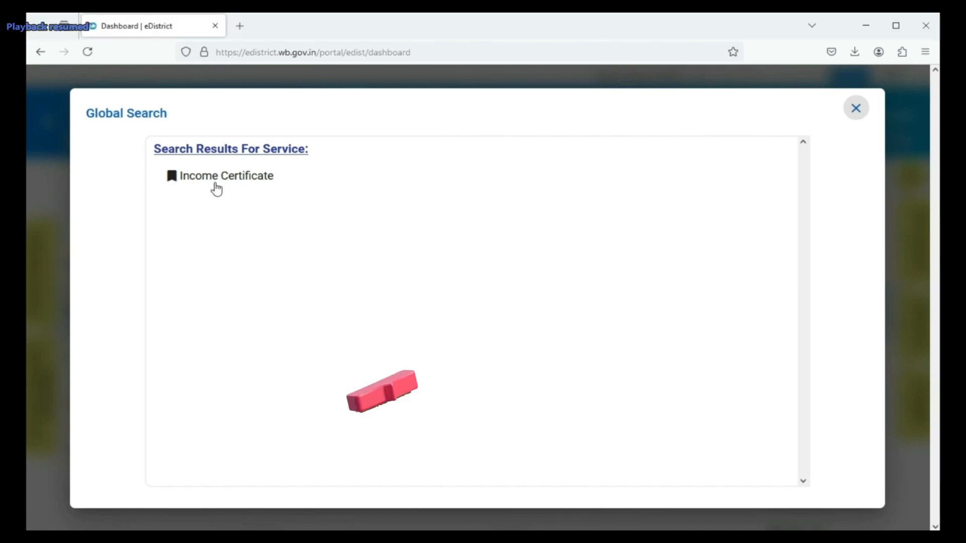
pyautogui.click(211, 177)
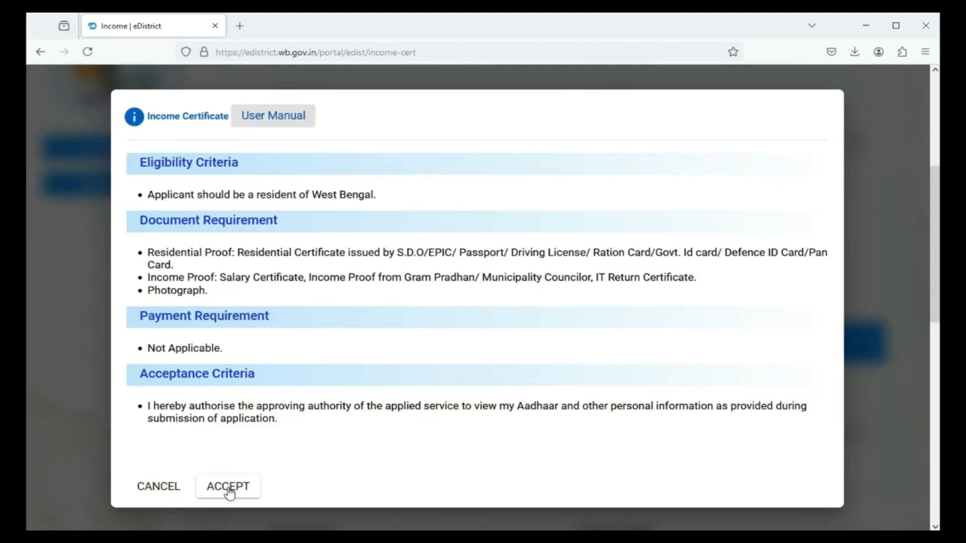
pyautogui.click(229, 488)
pyautogui.scroll(5, 379, 322)
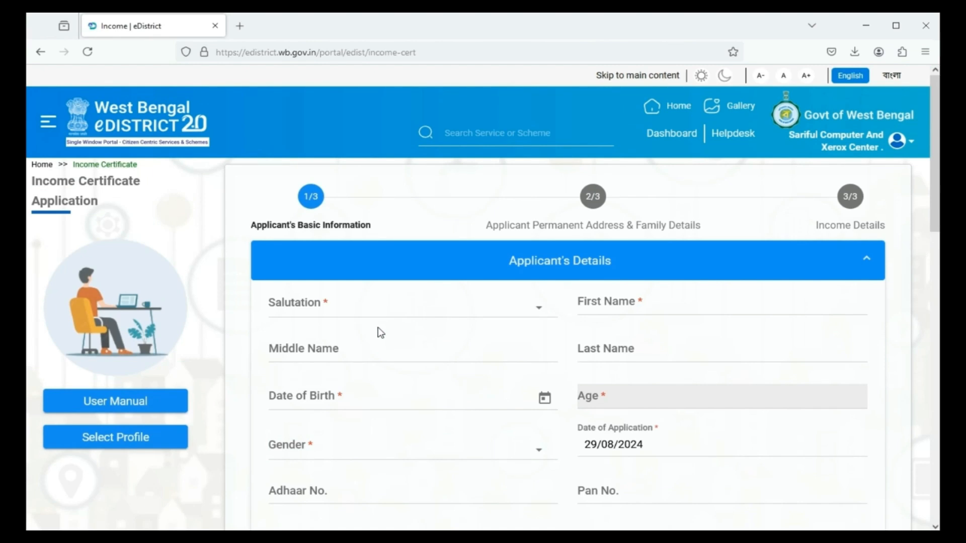
# - Choose Mr. as the applicant's salutation and begin entering the first name
pyautogui.scroll(-1, 381, 333)
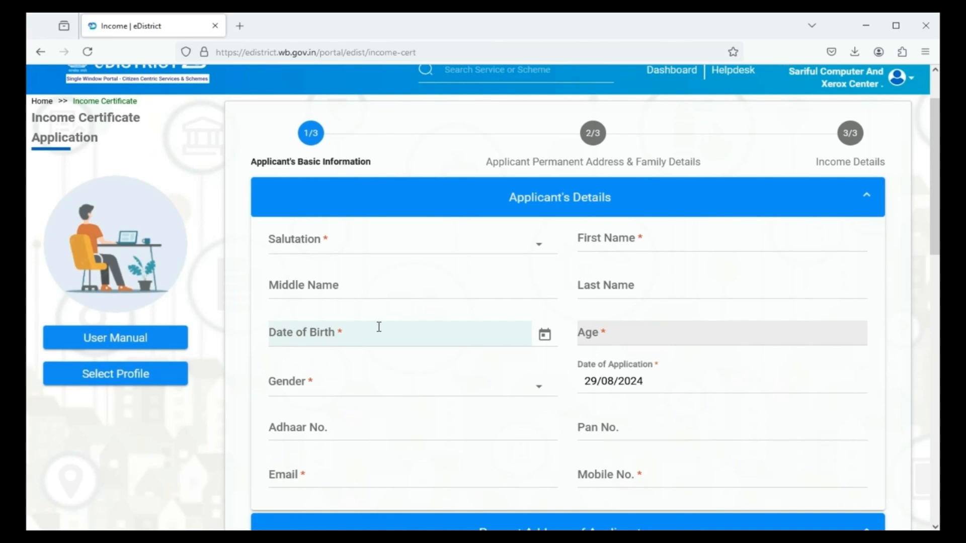
pyautogui.scroll(-1, 379, 327)
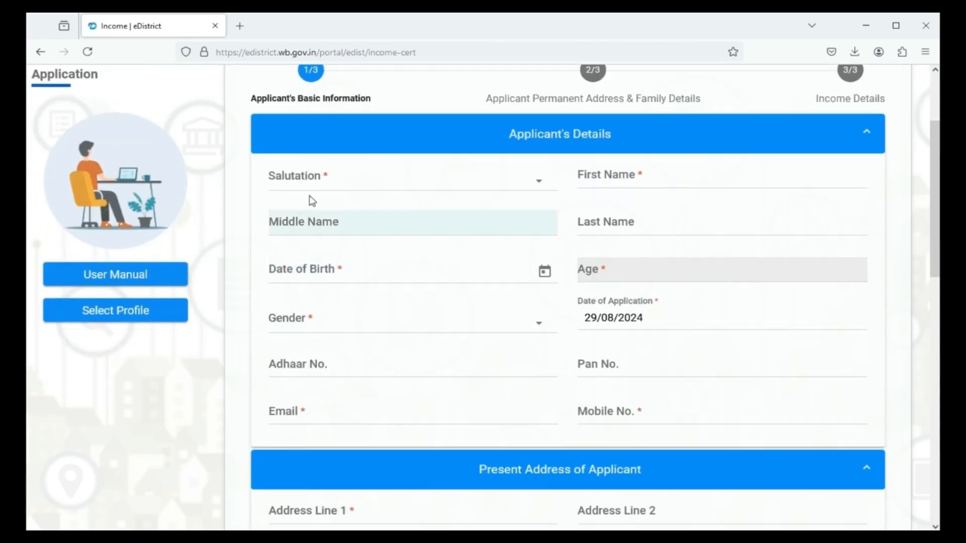
pyautogui.click(326, 182)
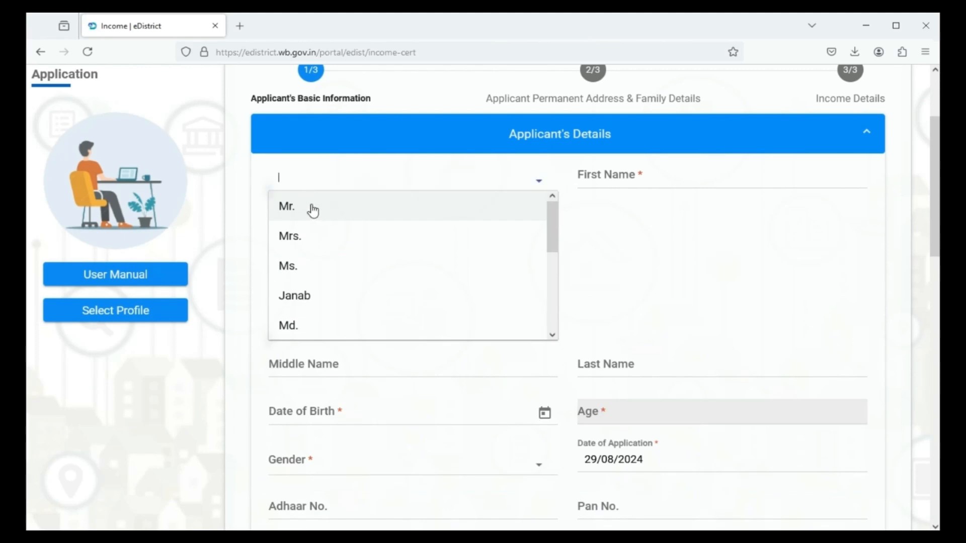
pyautogui.click(312, 207)
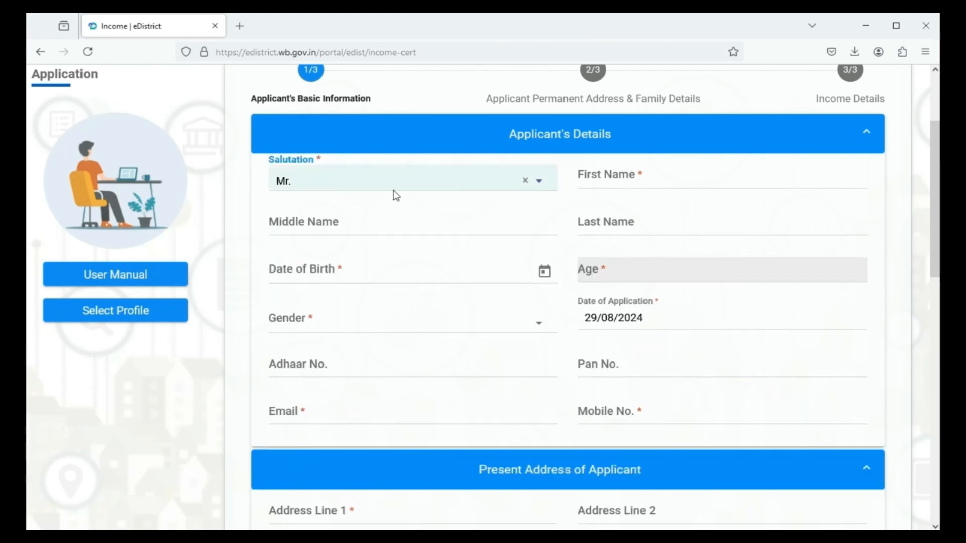
pyautogui.click(615, 175)
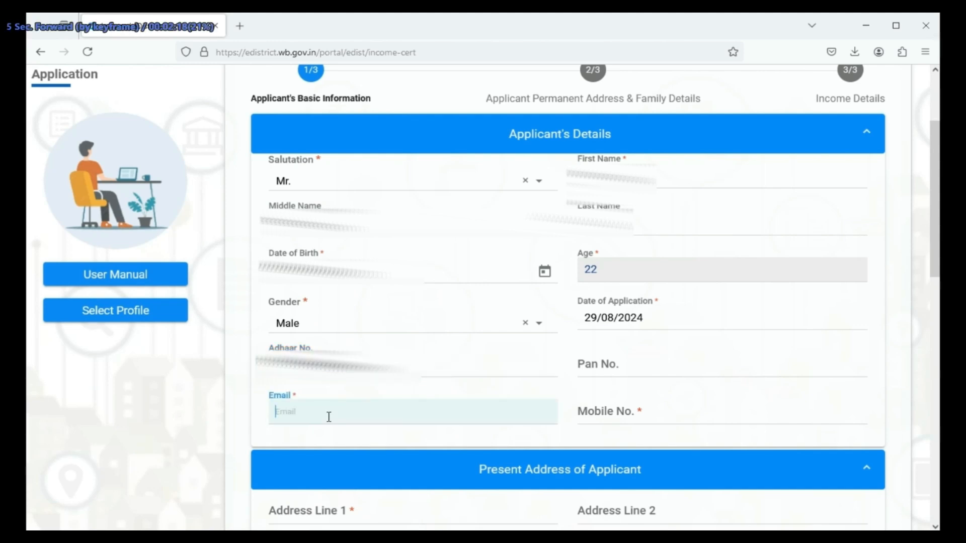
# - Enter the applicant's email address and mobile number
pyautogui.click(596, 415)
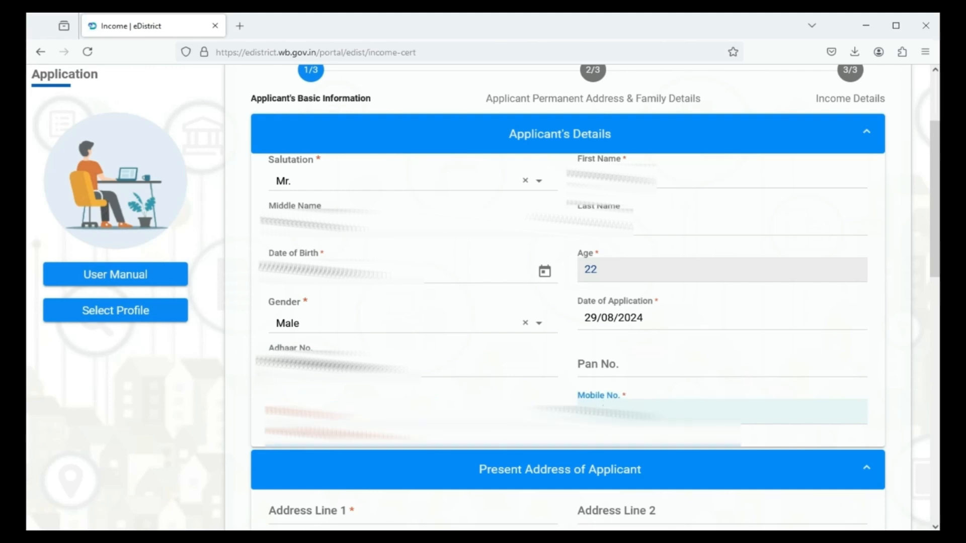
pyautogui.write('???')
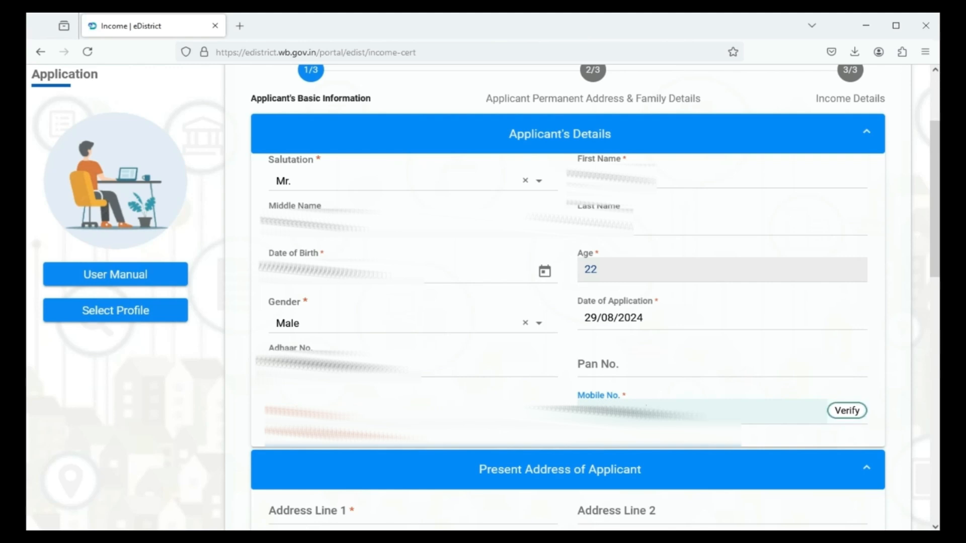
pyautogui.click(505, 397)
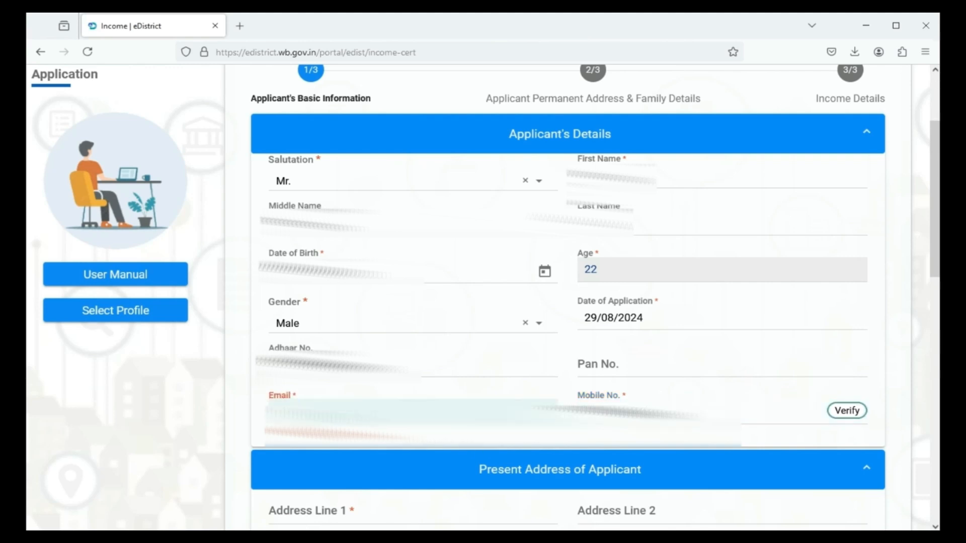
pyautogui.click(689, 400)
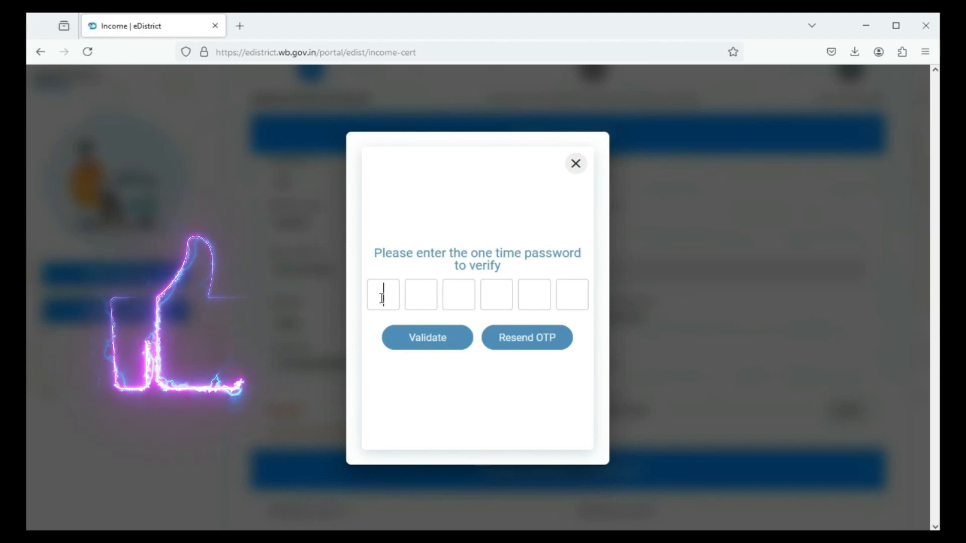
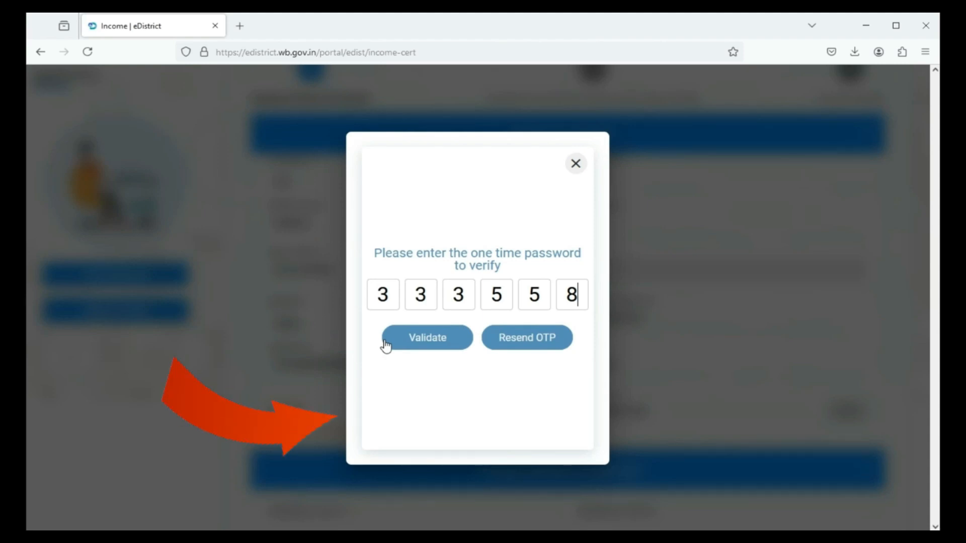
# - Enter the six-digit OTP and validate the applicant's mobile number
pyautogui.click(386, 345)
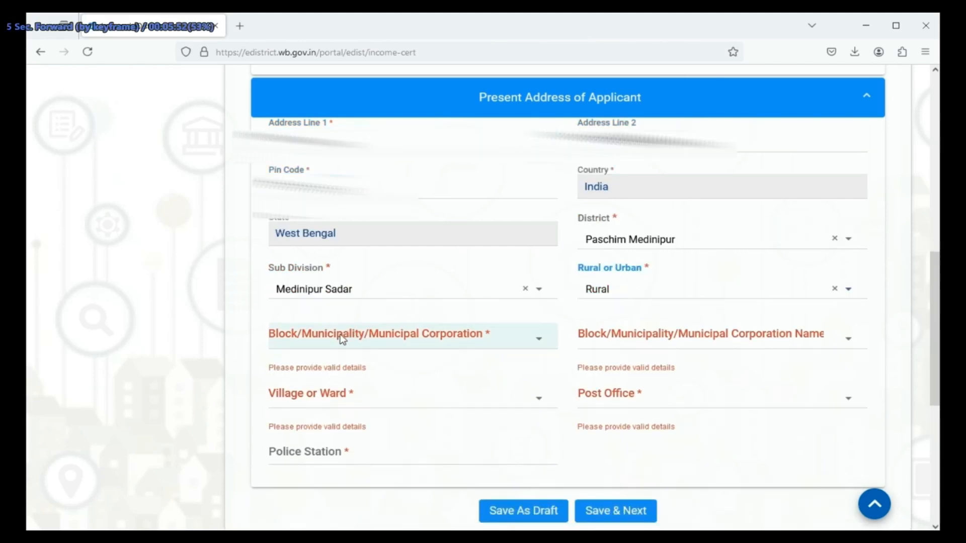
# - Pick the present address block and Save & Next the basic information step
pyautogui.click(339, 337)
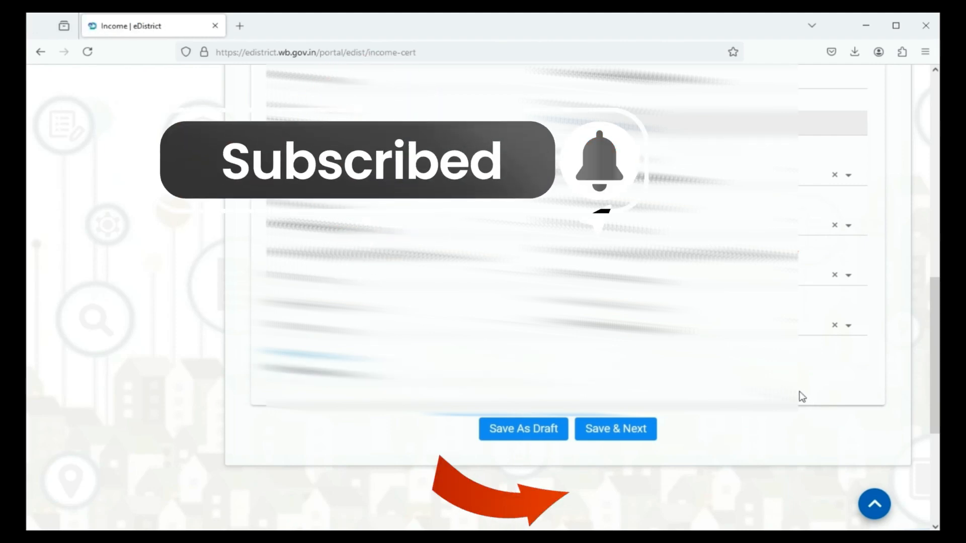
pyautogui.click(627, 433)
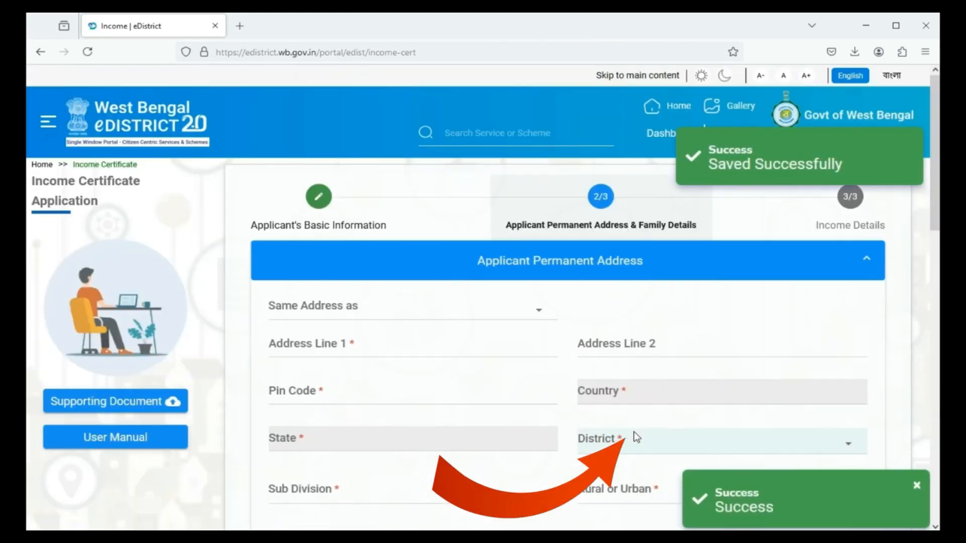
# - Set 'Same Address as' to Present Address so the permanent address auto-fills
pyautogui.scroll(-1, 401, 336)
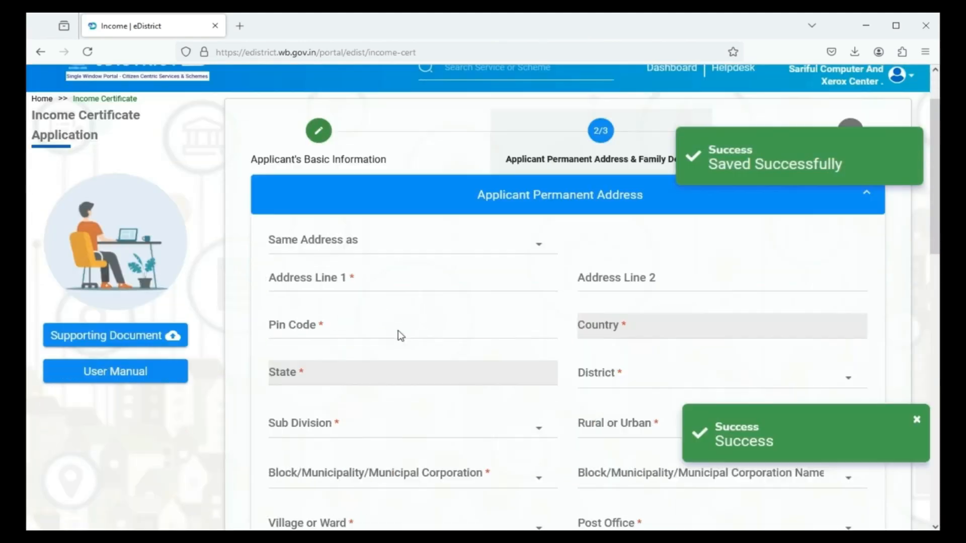
pyautogui.scroll(-1, 400, 335)
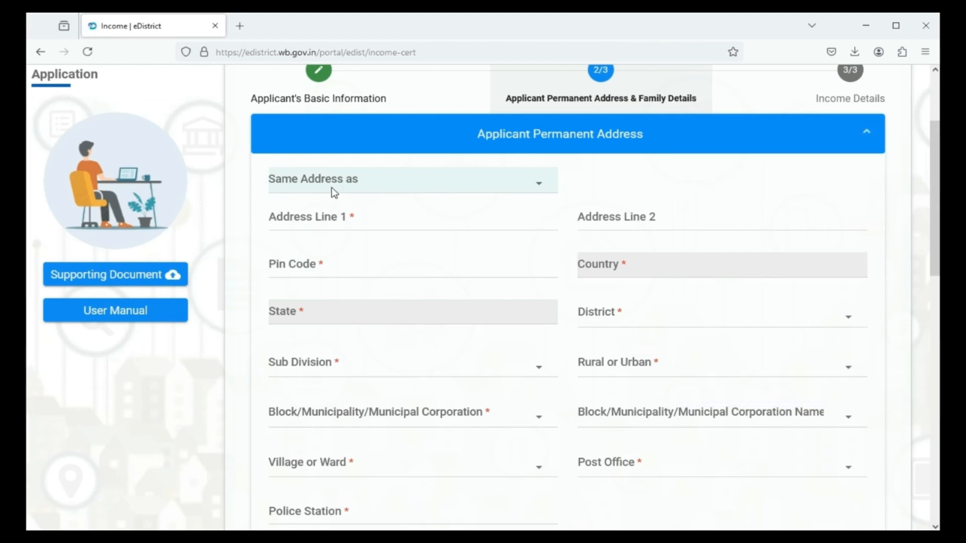
pyautogui.click(332, 191)
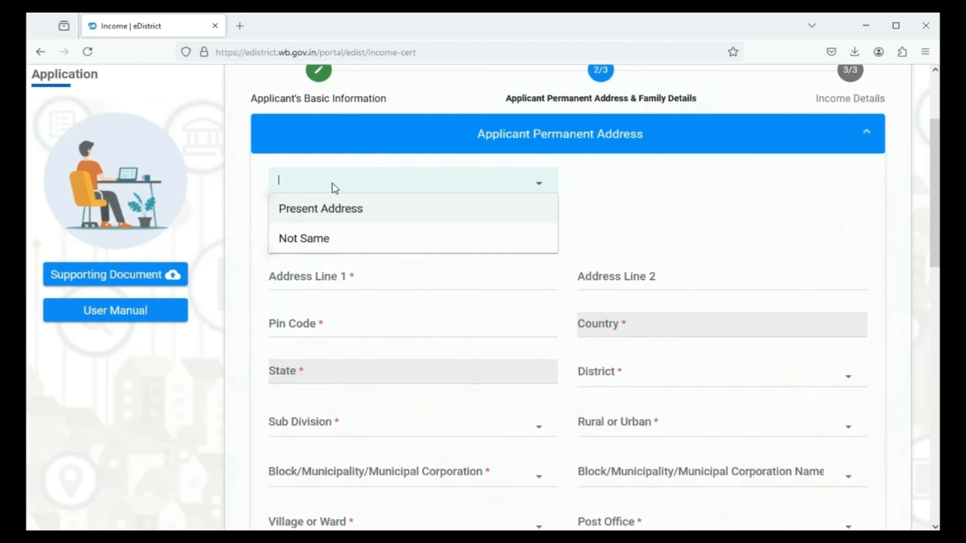
pyautogui.click(319, 207)
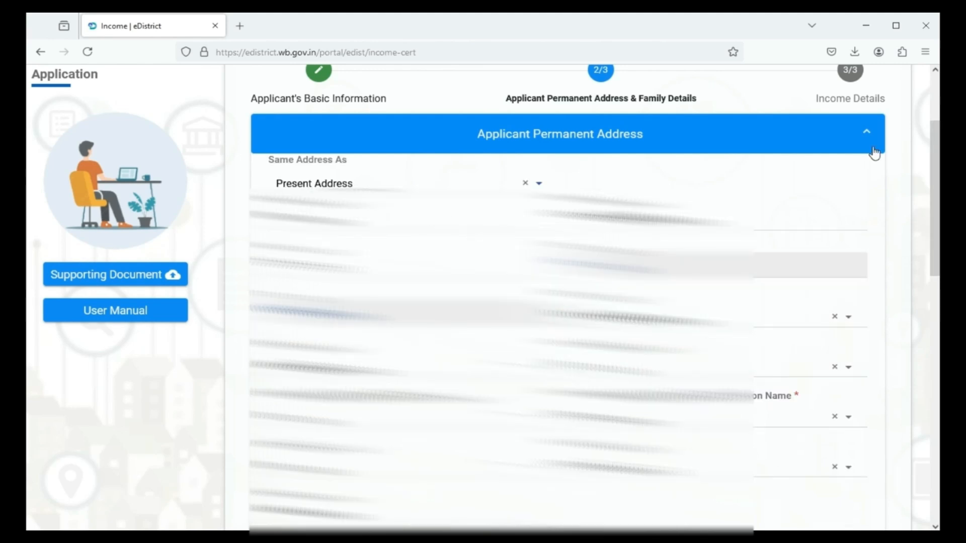
pyautogui.moveTo(932, 138); pyautogui.dragTo(700, 272)
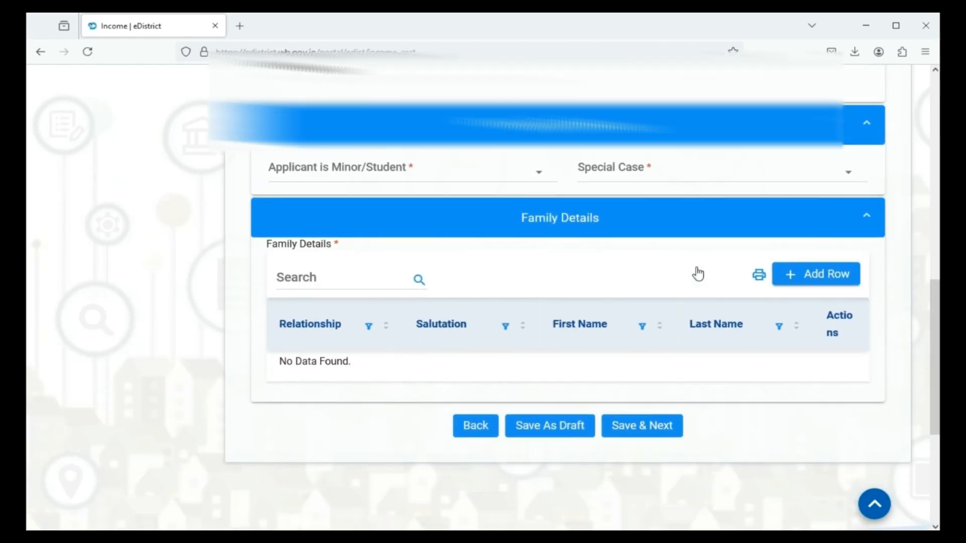
# - Answer the minor/student question and add a Father guardian entry with his first name
pyautogui.click(425, 174)
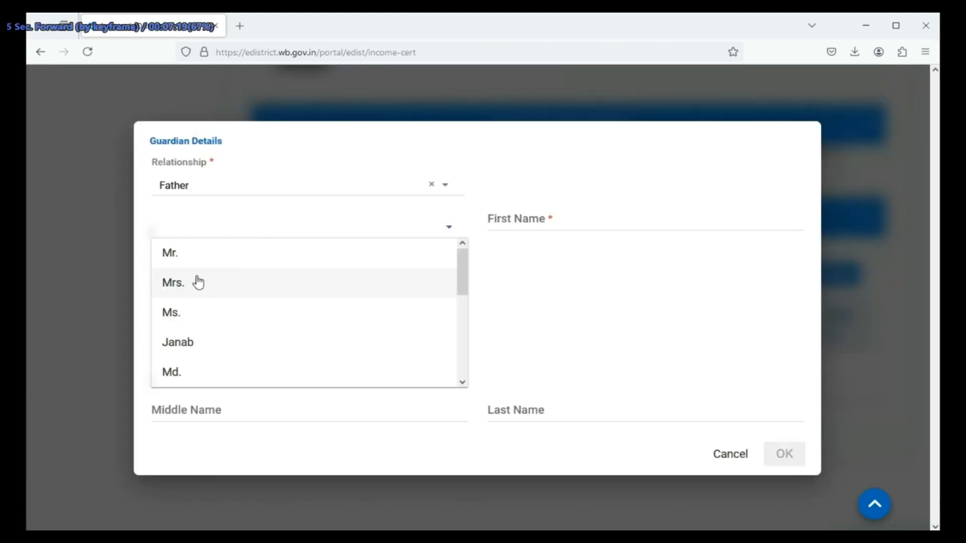
pyautogui.click(212, 254)
pyautogui.click(537, 292)
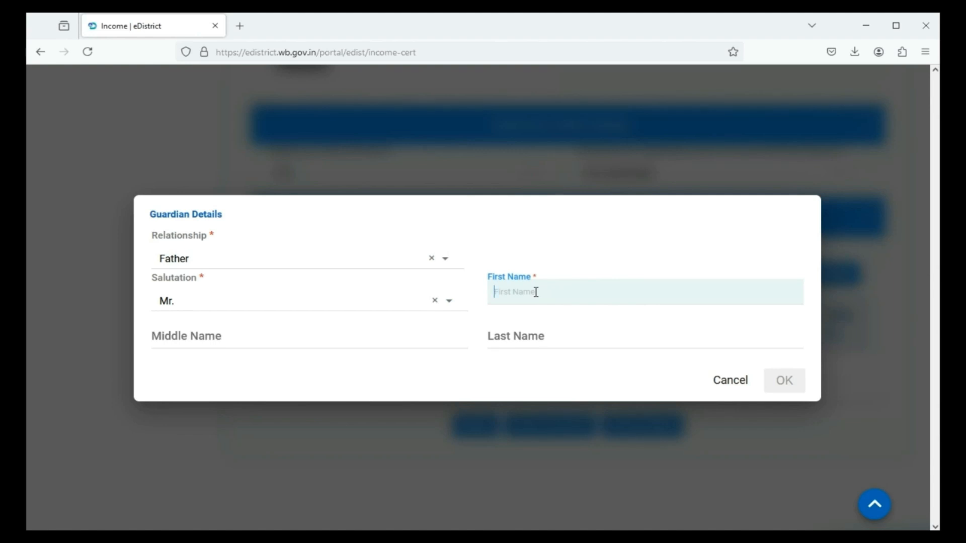
pyautogui.write('H')
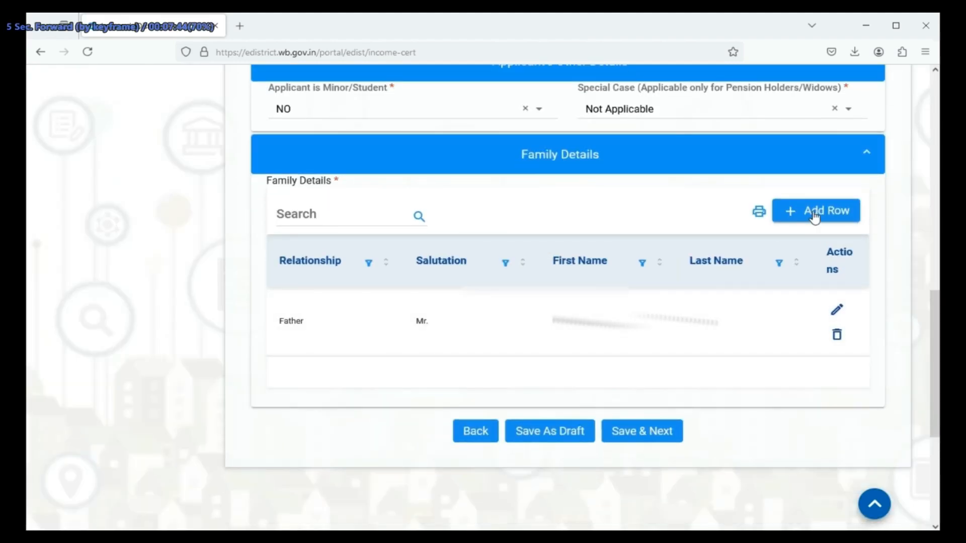
# - Try adding a Mother family entry, cancel it, and save the family details
pyautogui.click(815, 217)
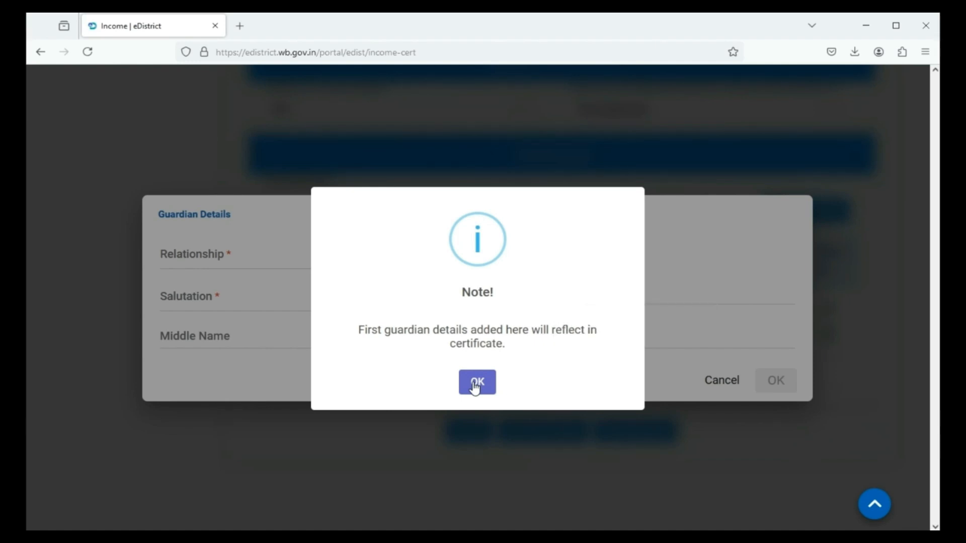
pyautogui.click(476, 384)
pyautogui.click(239, 265)
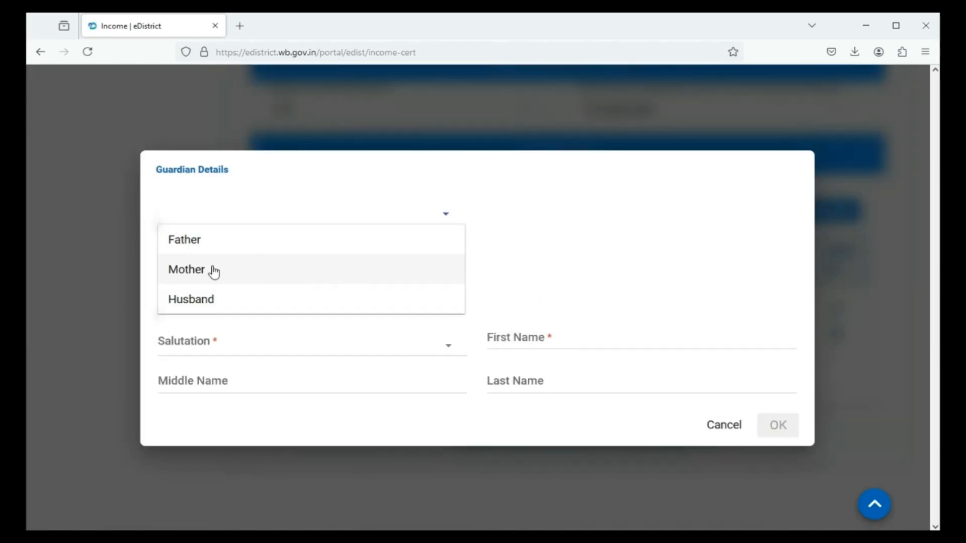
pyautogui.click(212, 270)
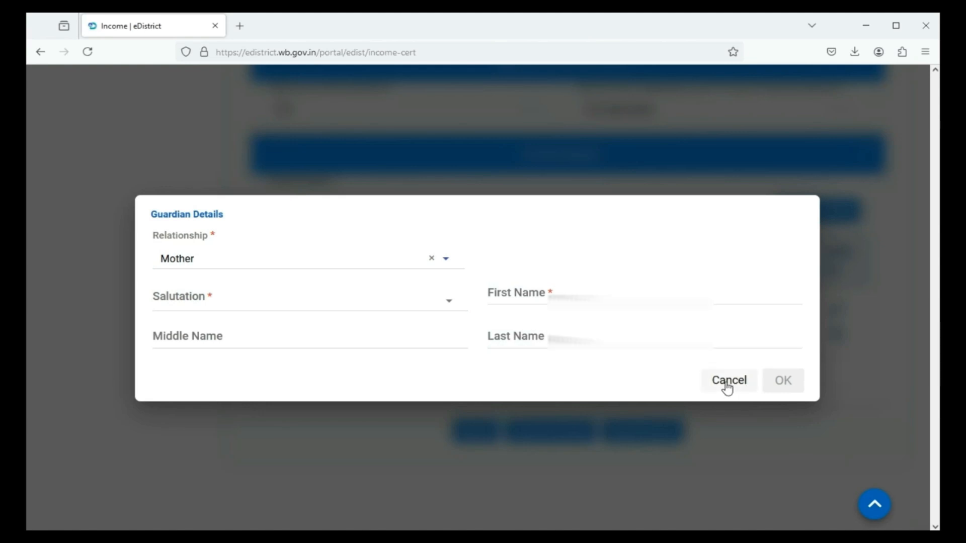
pyautogui.click(729, 380)
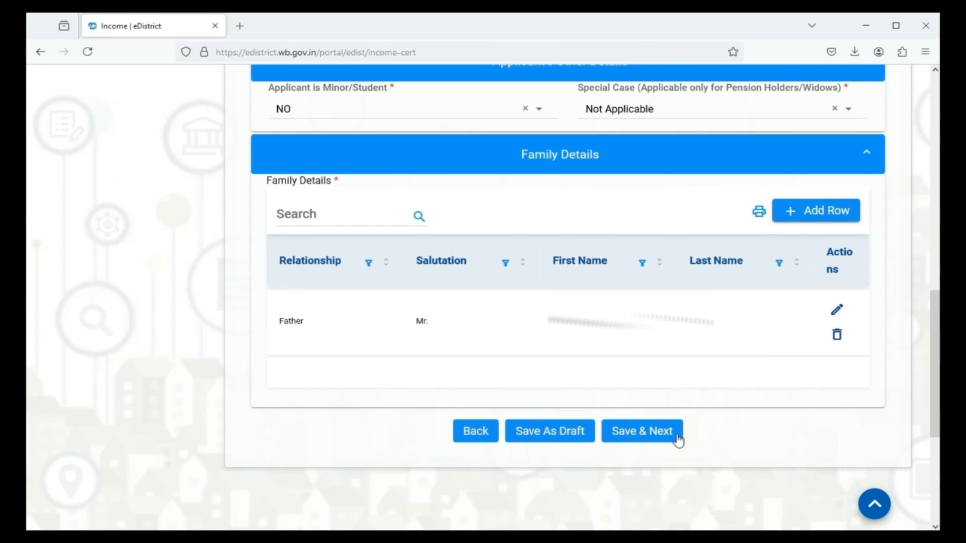
pyautogui.click(644, 431)
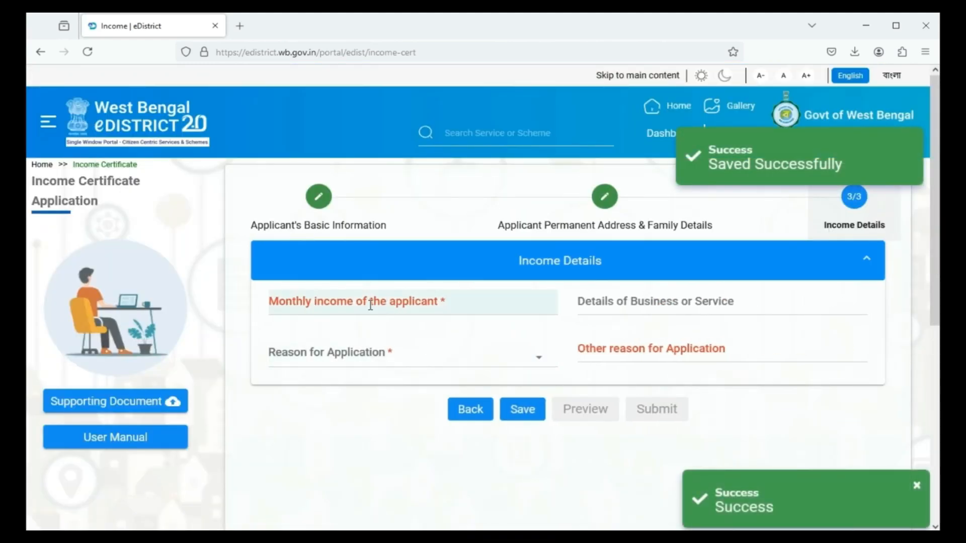
# - Enter monthly income 8000 with Cultivation as the income details
pyautogui.click(380, 304)
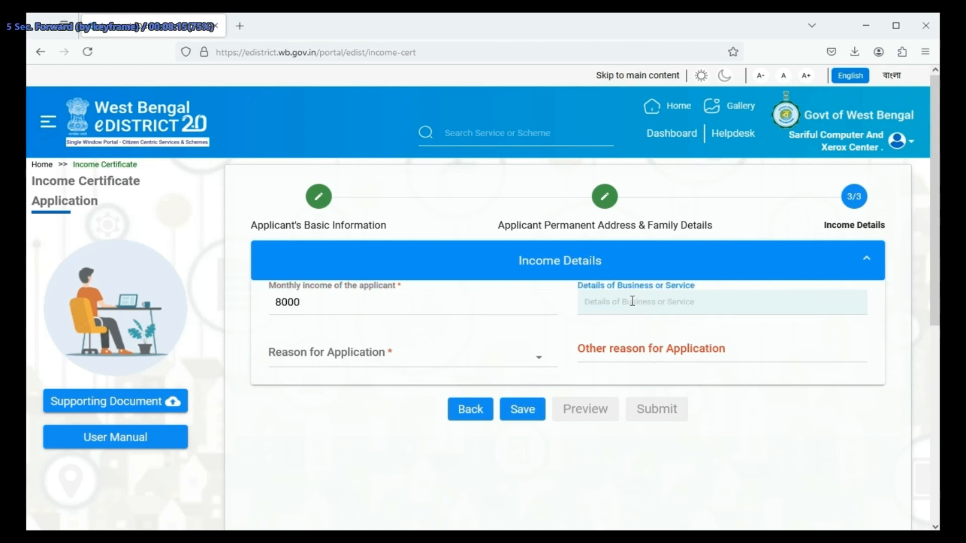
pyautogui.write('c')
pyautogui.press('BackSpace')
pyautogui.write('C')
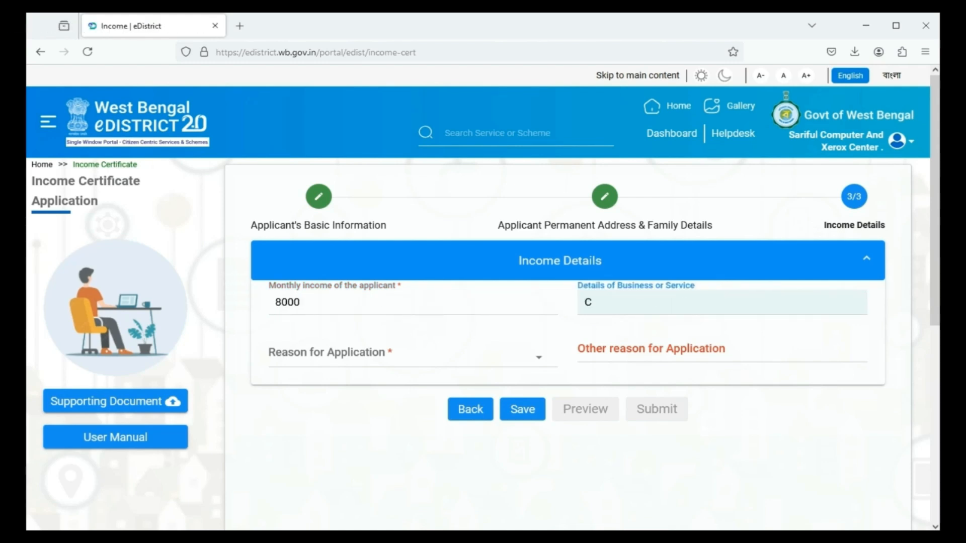
pyautogui.write('ultication')
pyautogui.press('BackSpace')
pyautogui.press('BackSpace')
pyautogui.press('BackSpace')
pyautogui.press('BackSpace')
pyautogui.press('BackSpace')
pyautogui.press('BackSpace')
pyautogui.write('vation')
# - Choose Other as the application reason and enter 'Swami Vivekananda Scholarship'
pyautogui.click(325, 352)
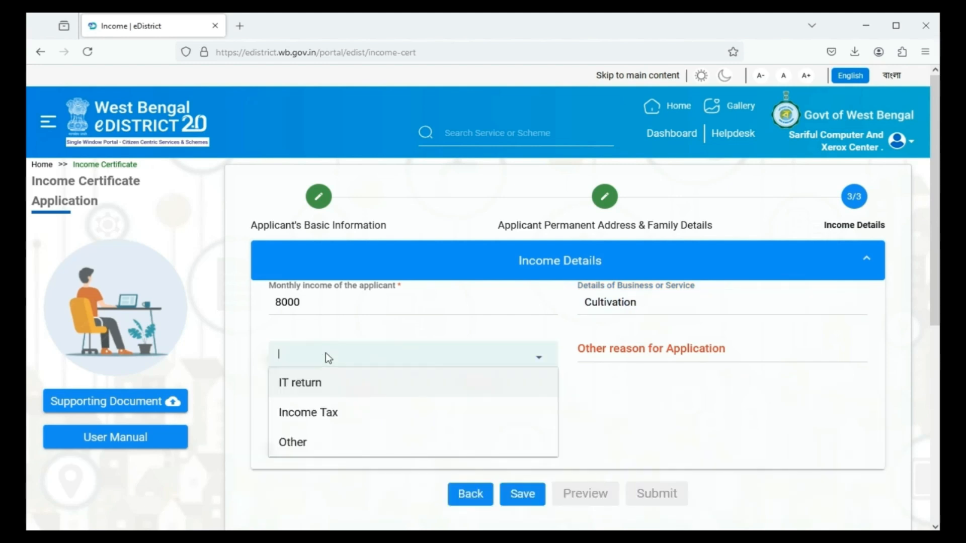
pyautogui.click(312, 447)
pyautogui.click(636, 351)
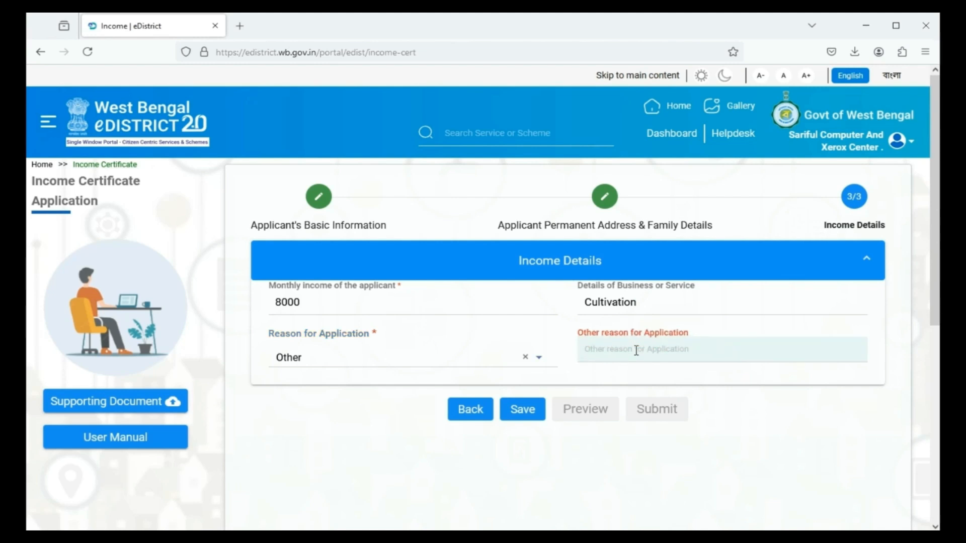
pyautogui.write('V')
pyautogui.press('BackSpace')
pyautogui.write('Vivekananda Scholarship')
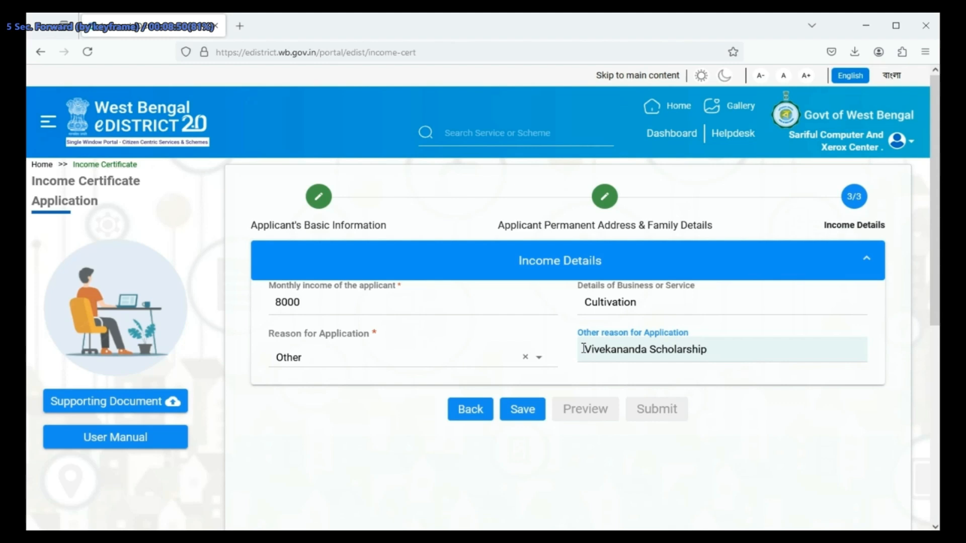
pyautogui.write('Swami')
pyautogui.click(523, 409)
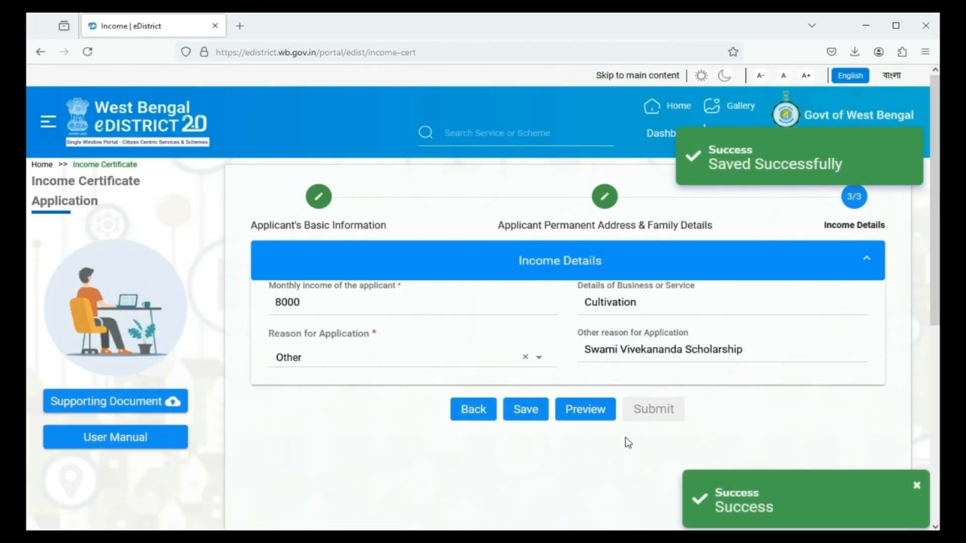
pyautogui.scroll(-3, 753, 402)
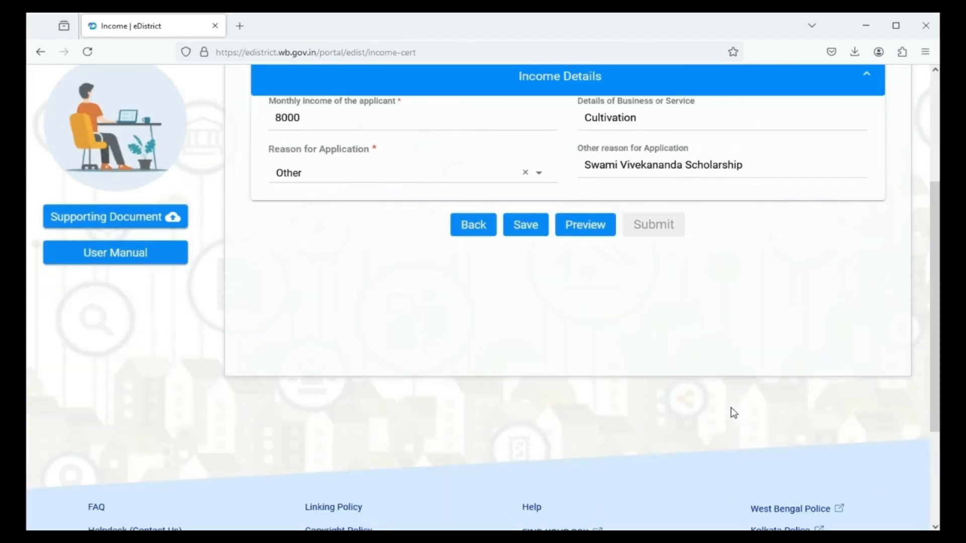
pyautogui.scroll(1, 761, 403)
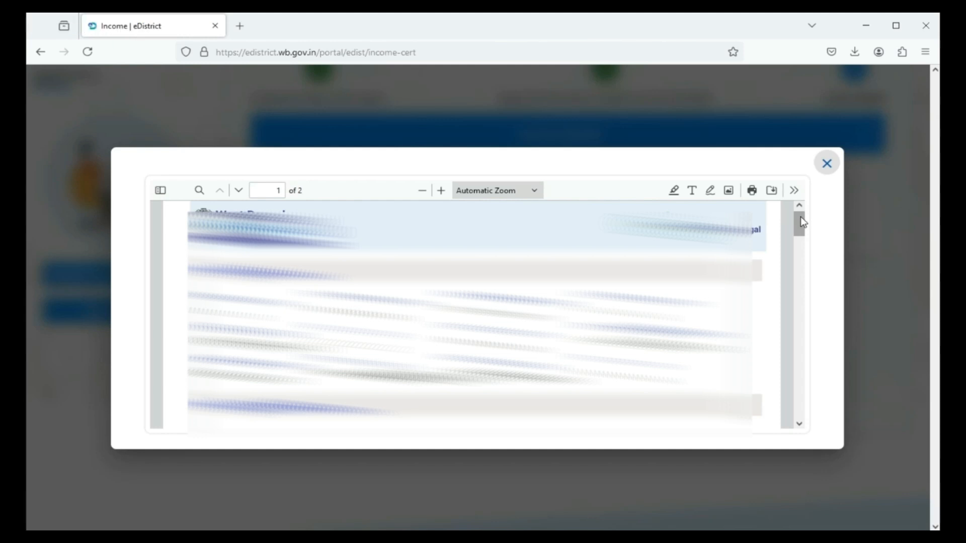
pyautogui.scroll(-5, 800, 216)
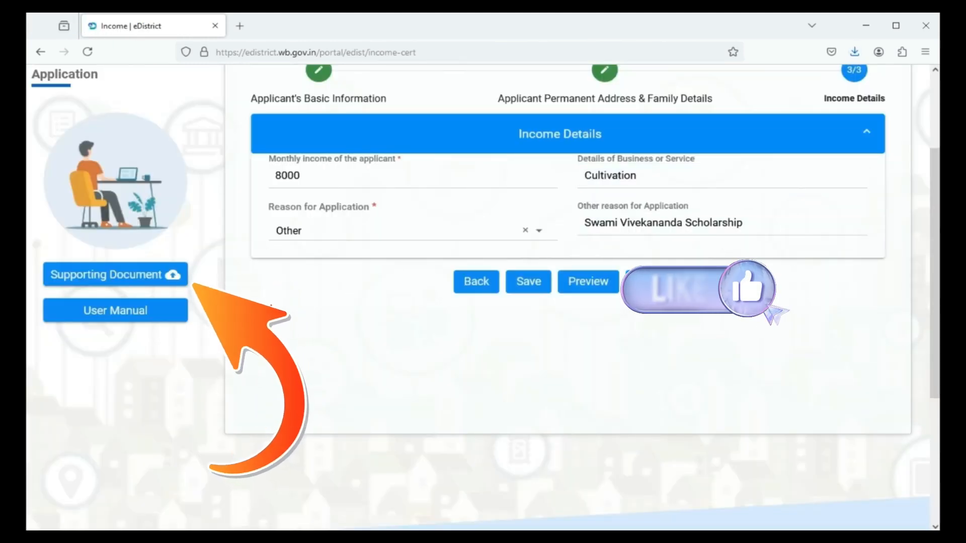
# - Upload the applicant's photo under Photograph in the Supporting Document window
pyautogui.click(115, 274)
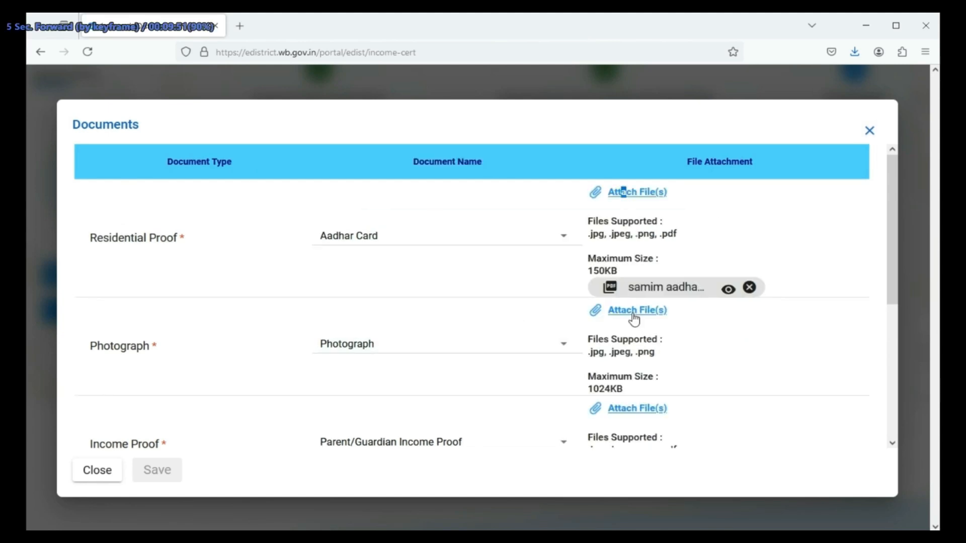
pyautogui.click(632, 314)
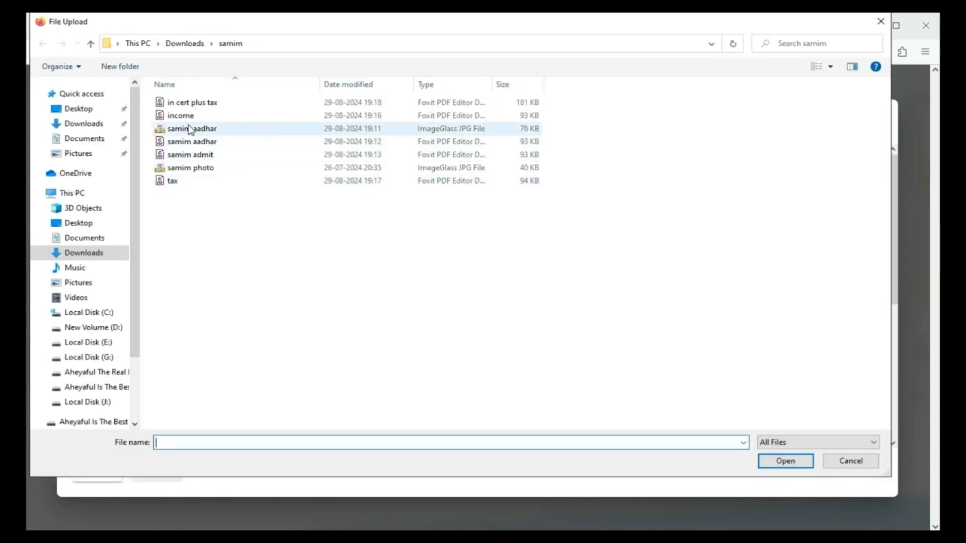
pyautogui.click(204, 170)
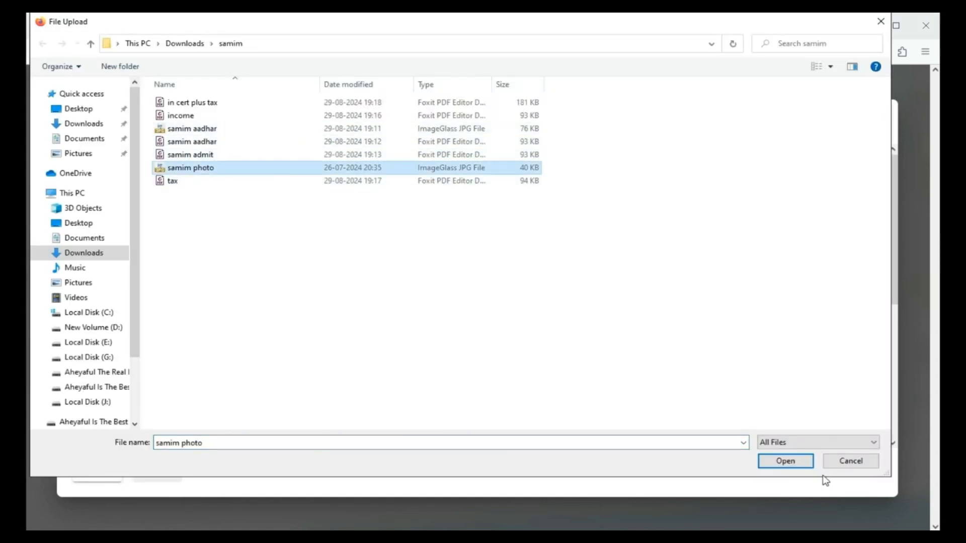
pyautogui.click(783, 458)
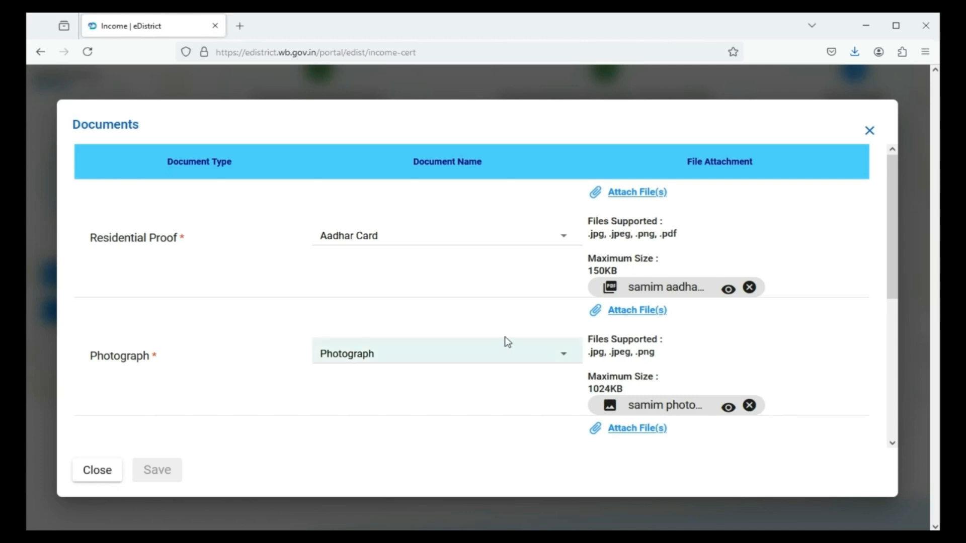
pyautogui.scroll(-4, 507, 342)
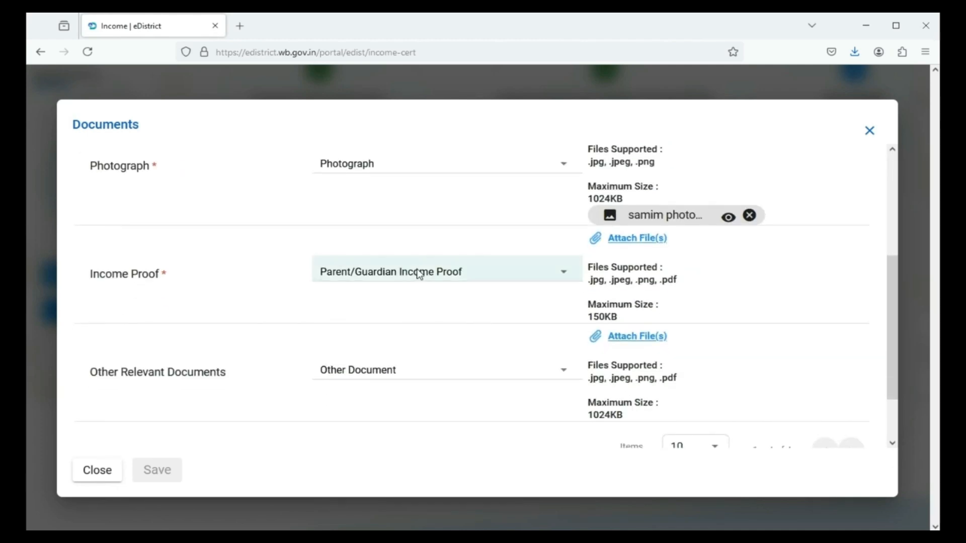
# - Attach income.pdf as the income proof document
pyautogui.click(630, 241)
pyautogui.click(200, 119)
pyautogui.click(777, 460)
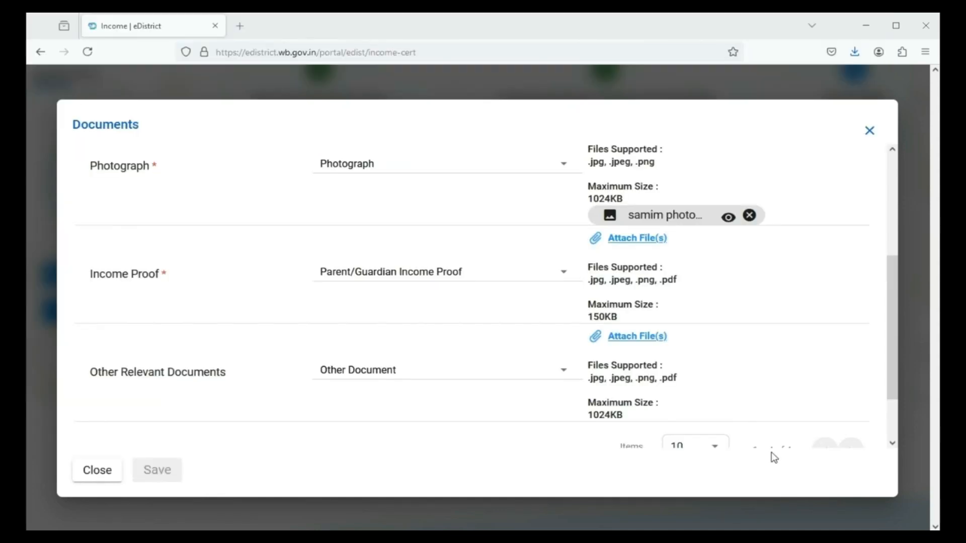
pyautogui.scroll(-3, 455, 309)
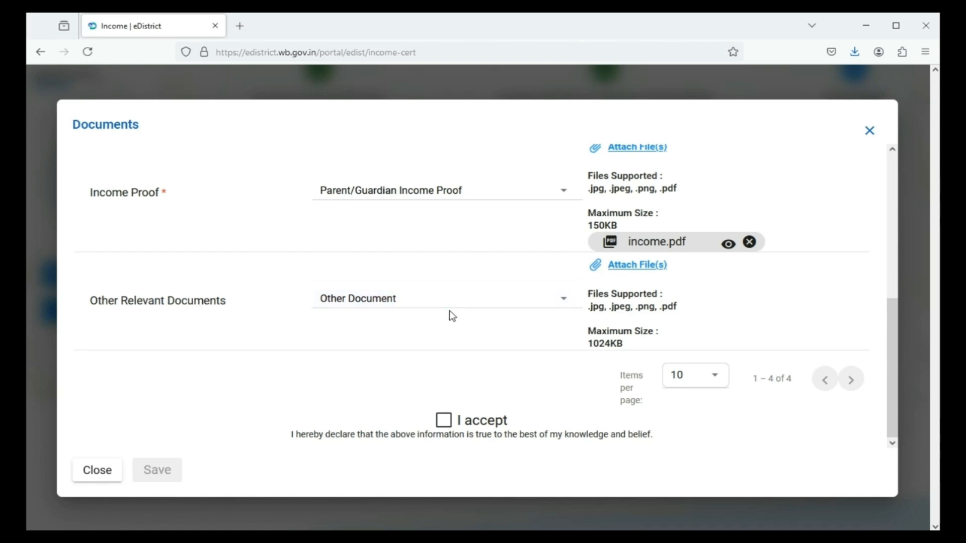
# - Attach the admit document as Other Relevant Documents, accept the declaration and save
pyautogui.click(647, 267)
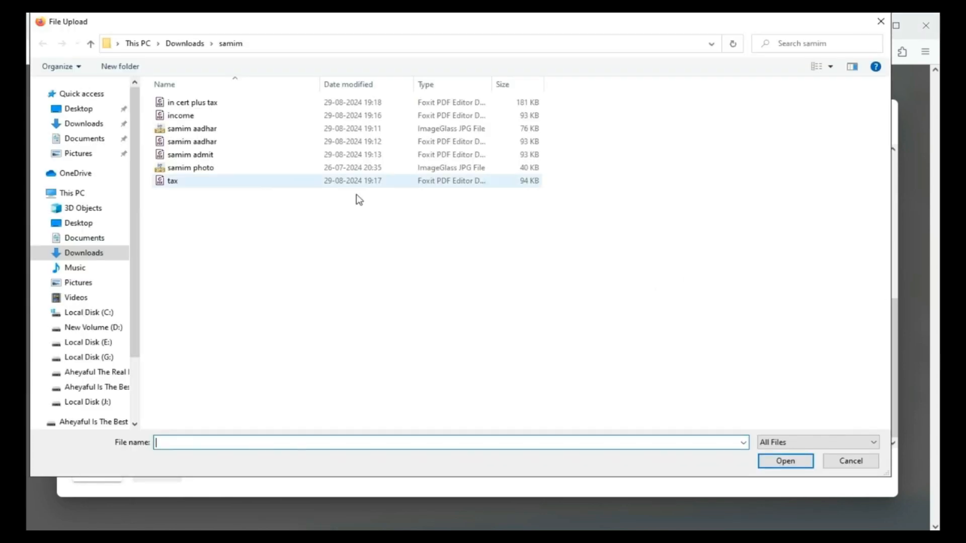
pyautogui.click(207, 155)
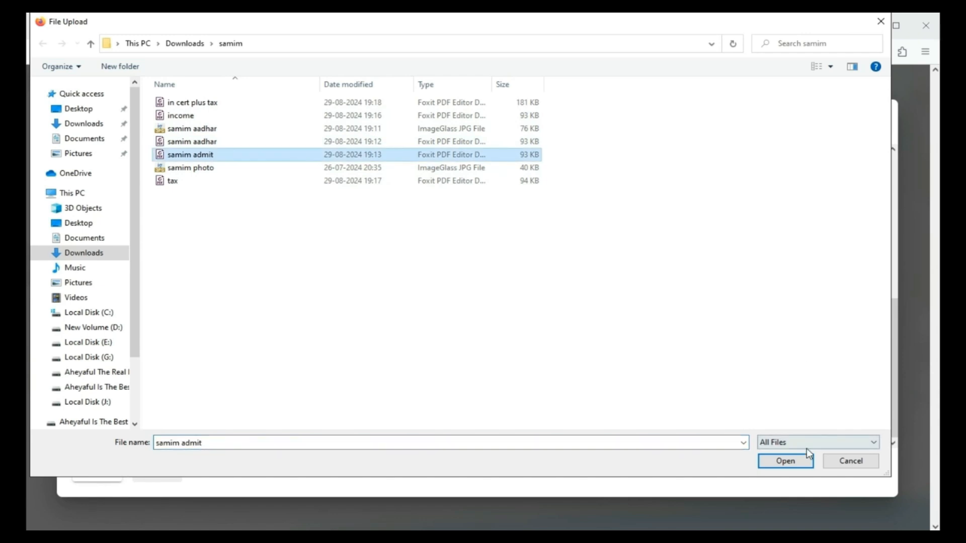
pyautogui.click(799, 460)
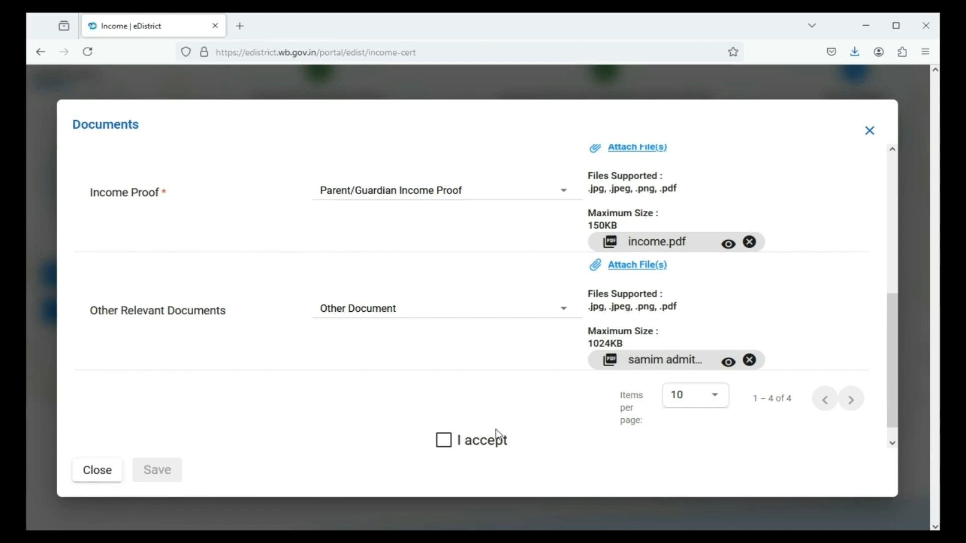
pyautogui.click(443, 441)
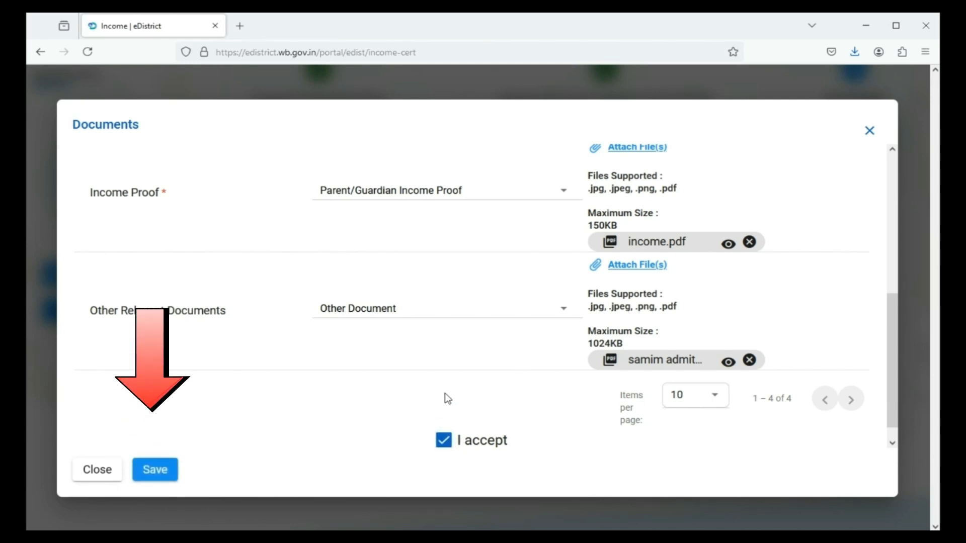
pyautogui.click(157, 470)
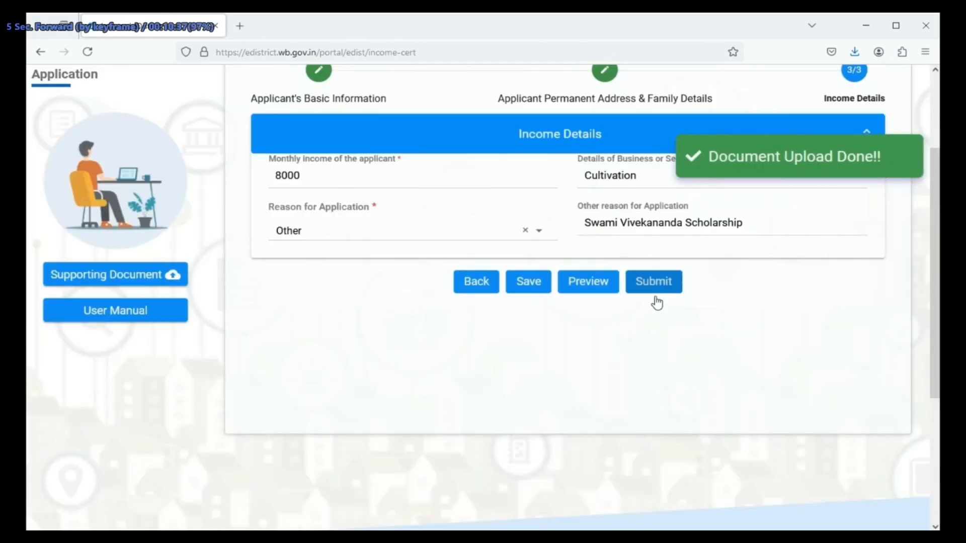
# - Submit the Income Certificate application, bringing up the Application Summary with its AIN
pyautogui.press('space')
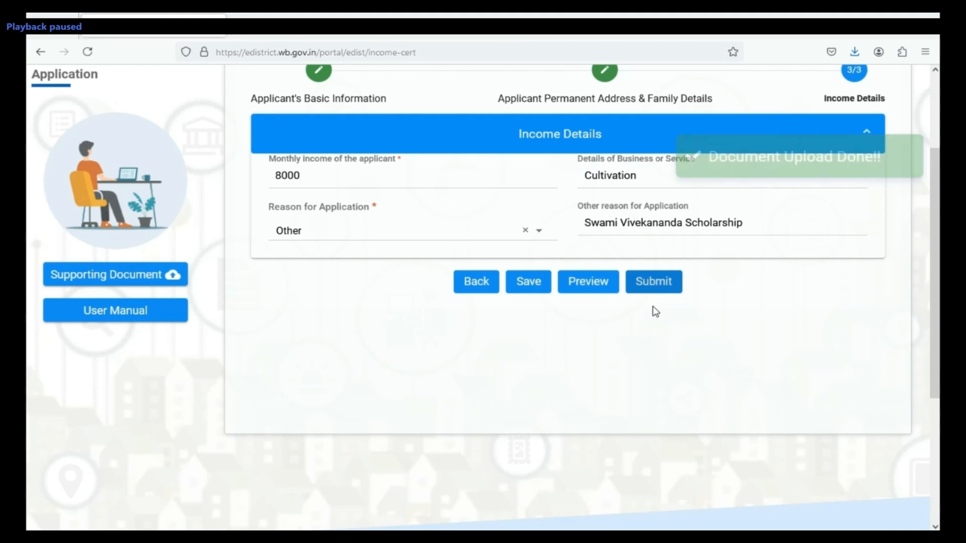
pyautogui.press('space')
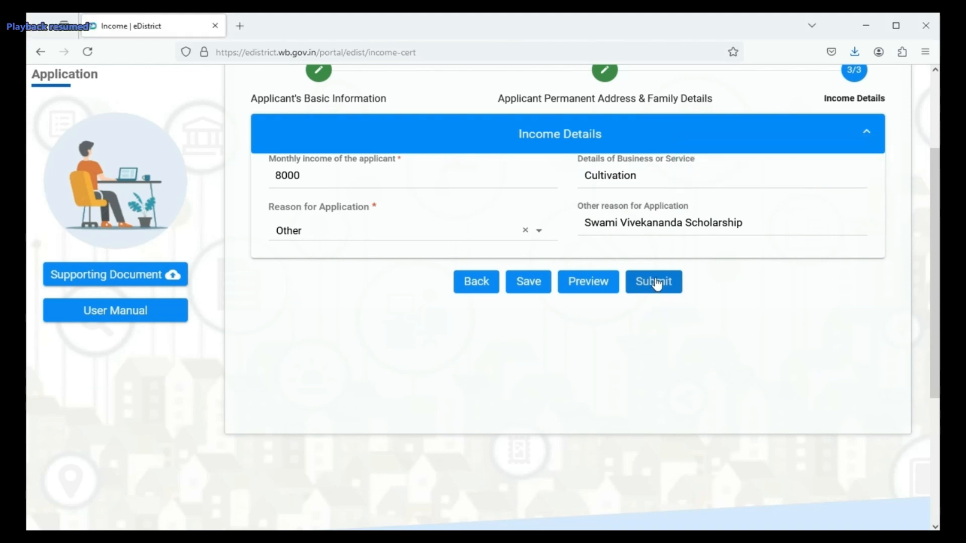
pyautogui.click(655, 281)
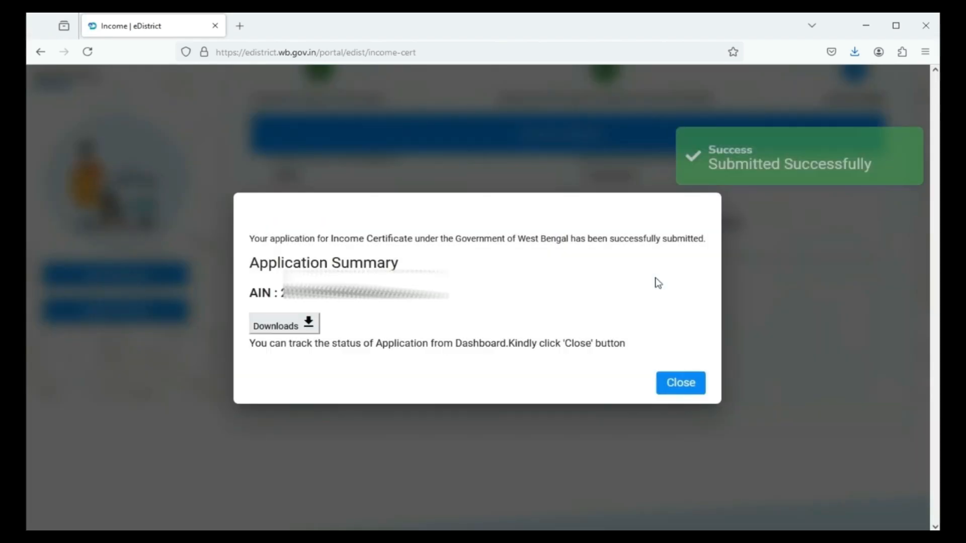
pyautogui.press('space')
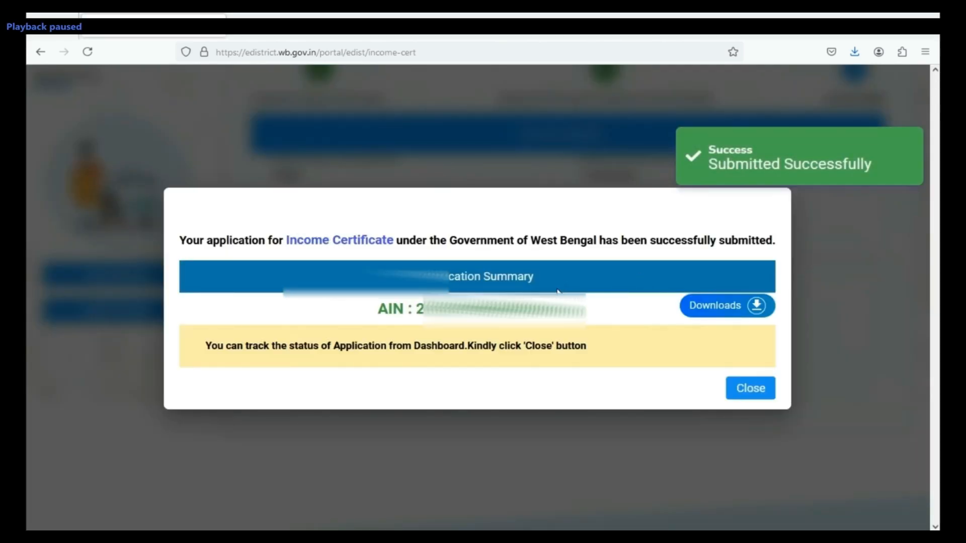